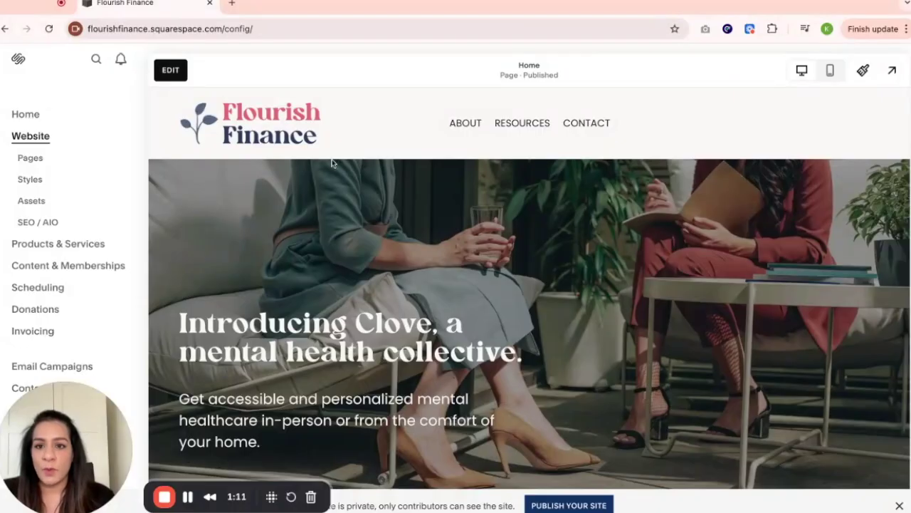
Add a dropdown named SERVICES to the site's Main Navigation pages.
left_click(34, 162)
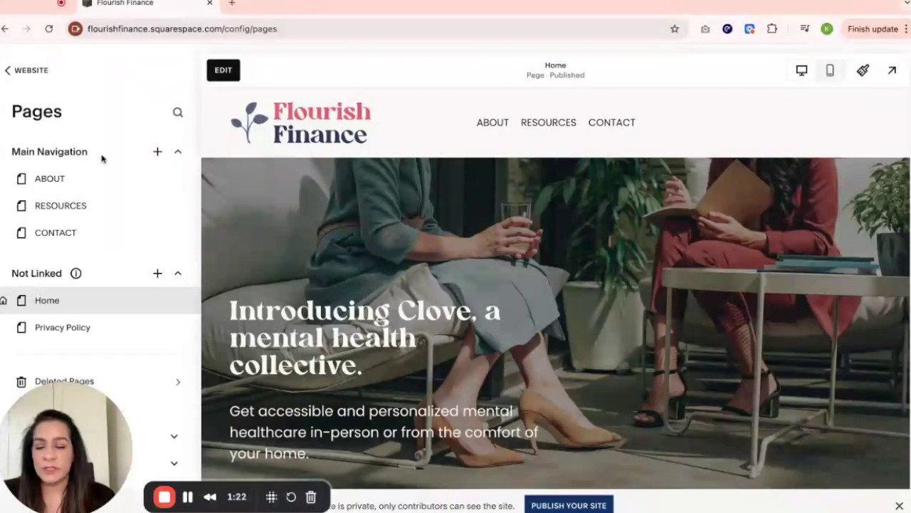
left_click(158, 152)
scroll(143, 285, "down", 3)
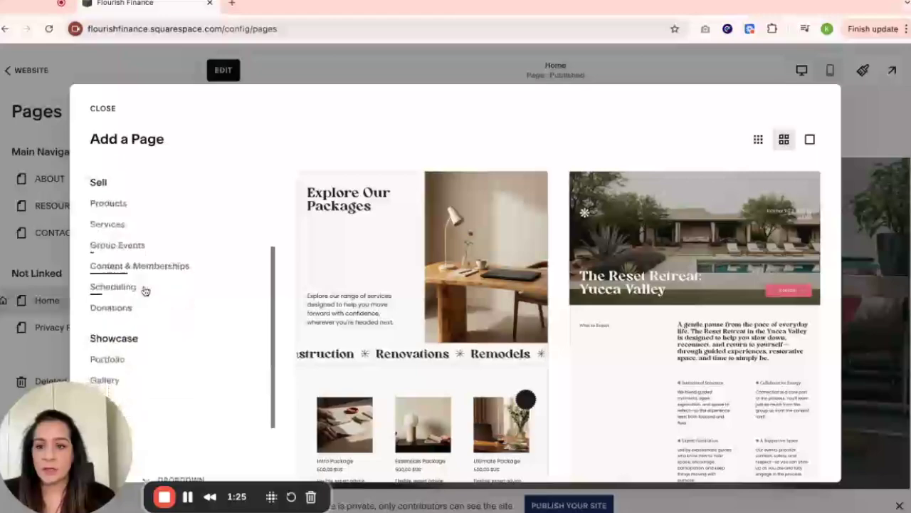
scroll(143, 289, "down", 2)
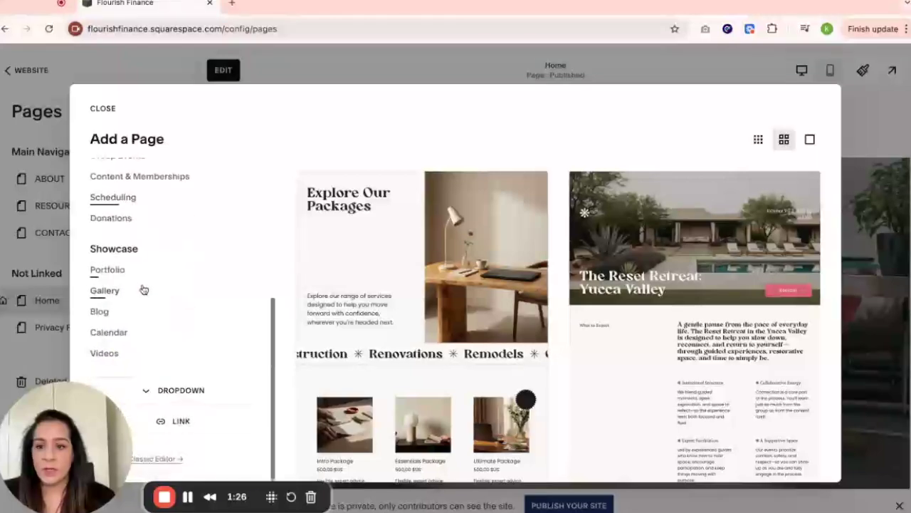
left_click(182, 391)
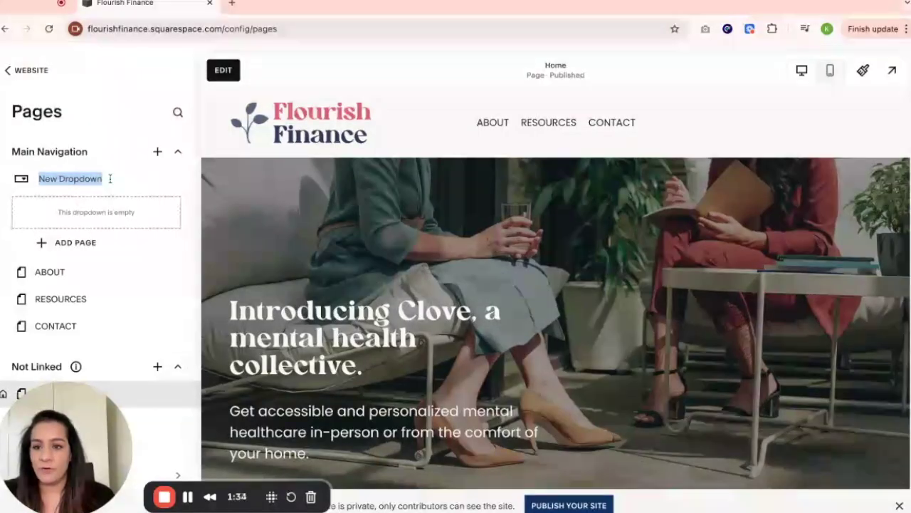
type("SERVICES")
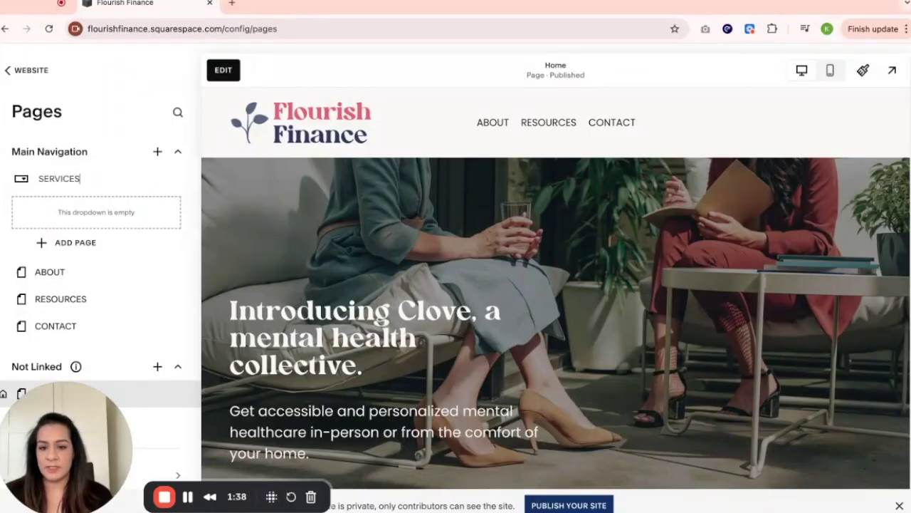
key("Return")
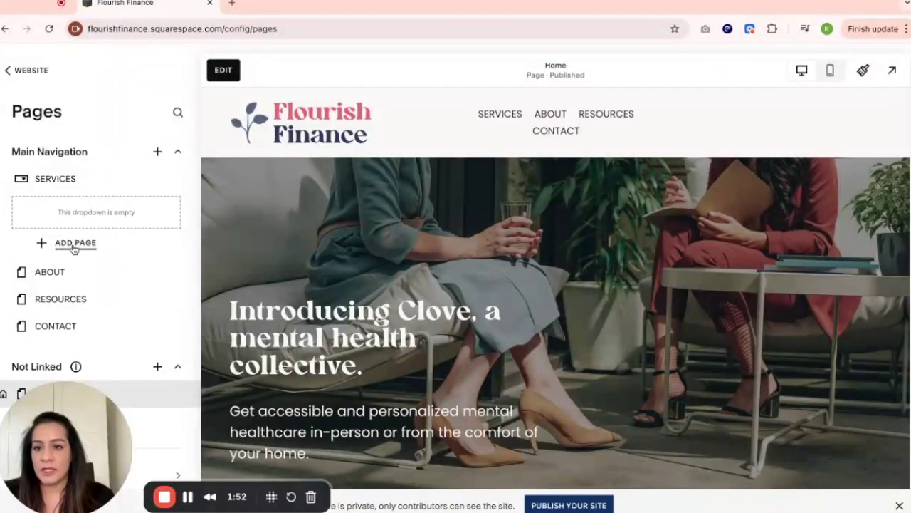
Add a blank page named "Service 1" inside the SERVICES dropdown.
left_click(75, 245)
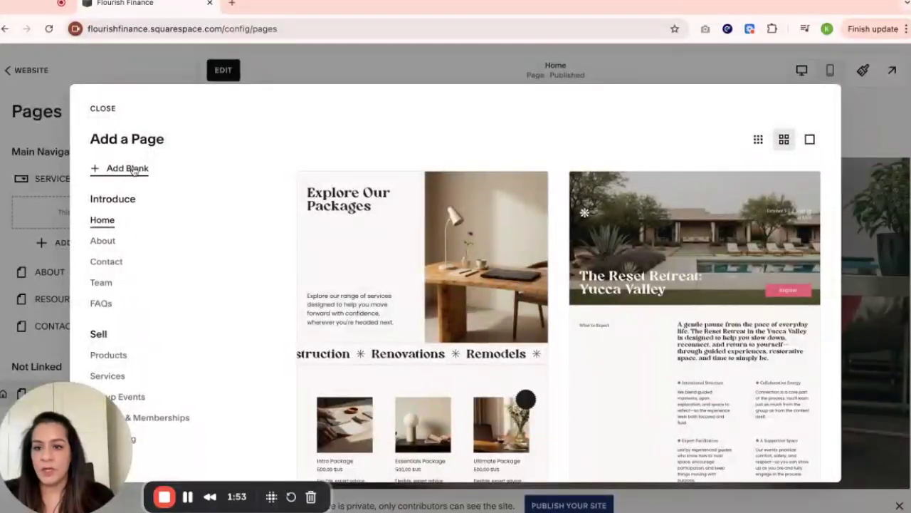
left_click(128, 169)
left_click(131, 202)
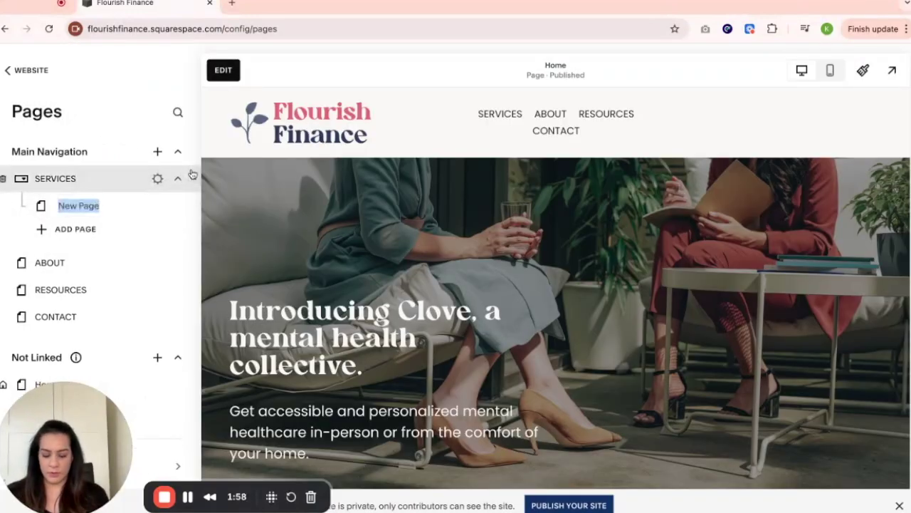
type("Service 1")
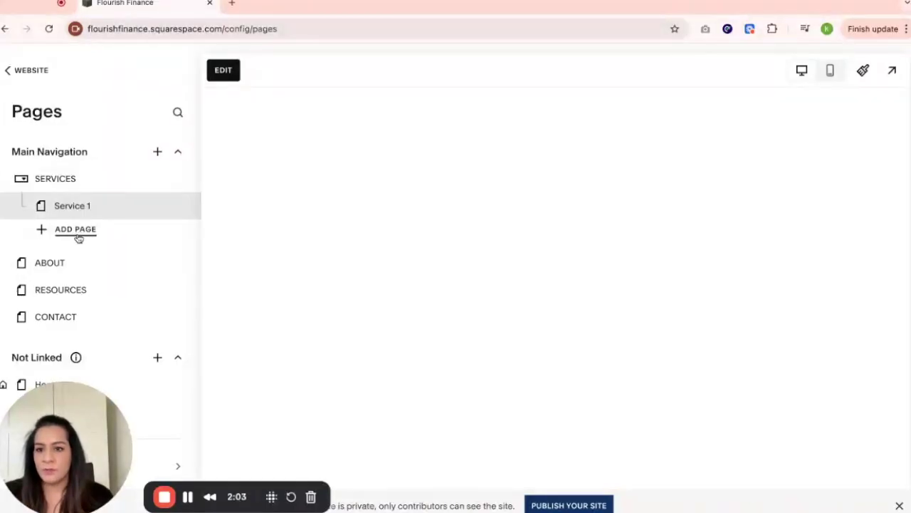
Add a second blank page to the SERVICES dropdown and name it "Coaching".
left_click(78, 239)
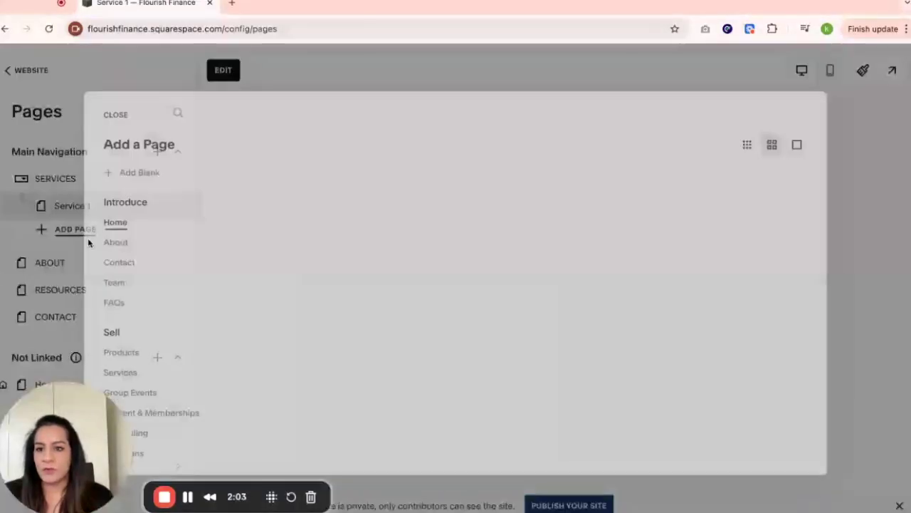
left_click(149, 171)
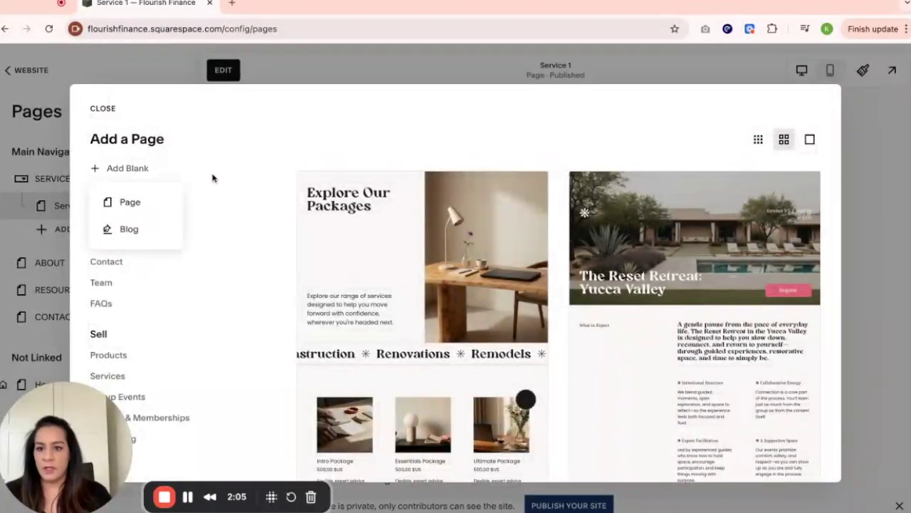
left_click(131, 202)
type("Coaching")
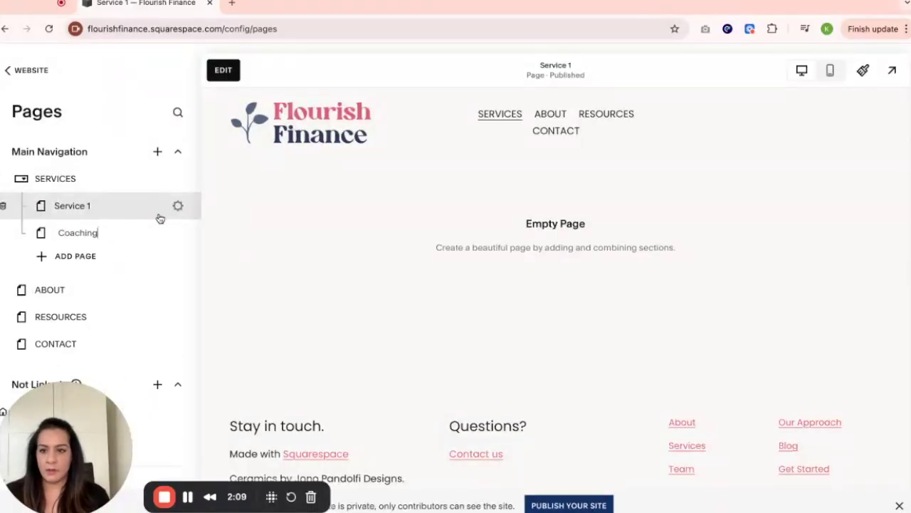
key("Return")
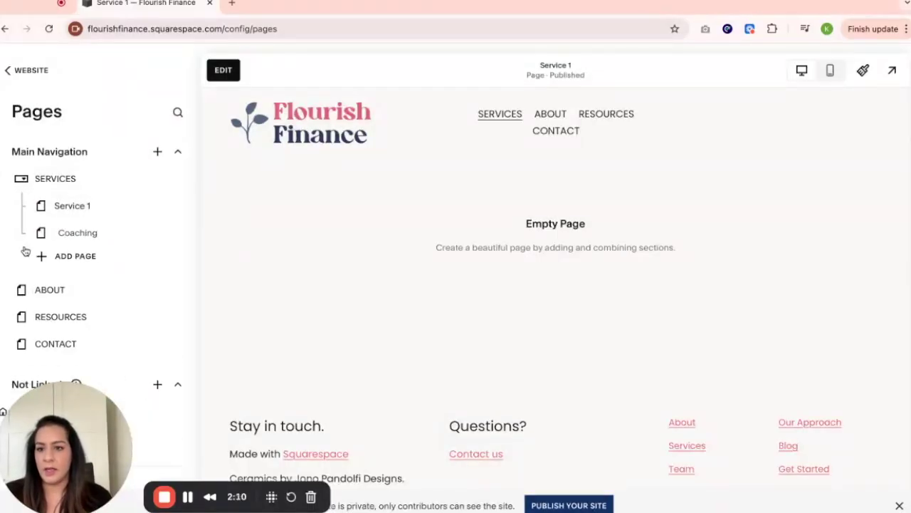
Add a third blank page to the SERVICES dropdown and name it "Service 3".
left_click(84, 264)
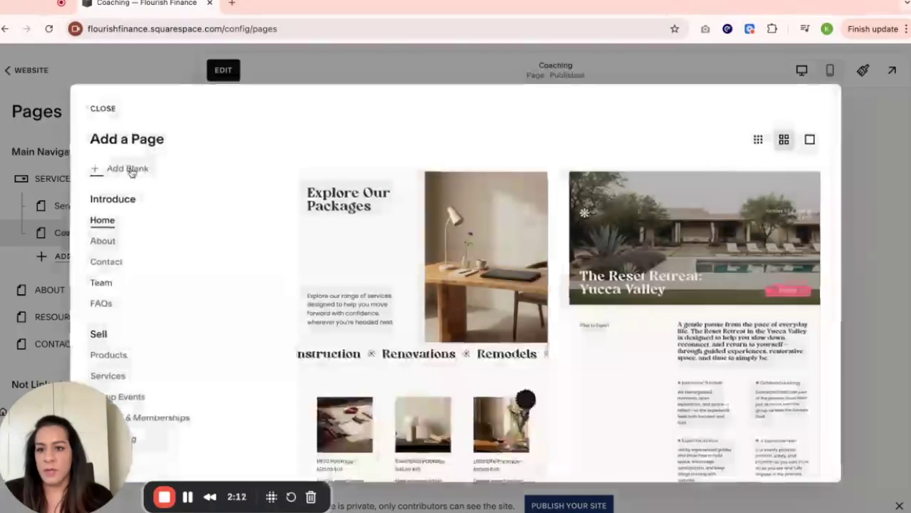
left_click(131, 168)
left_click(135, 203)
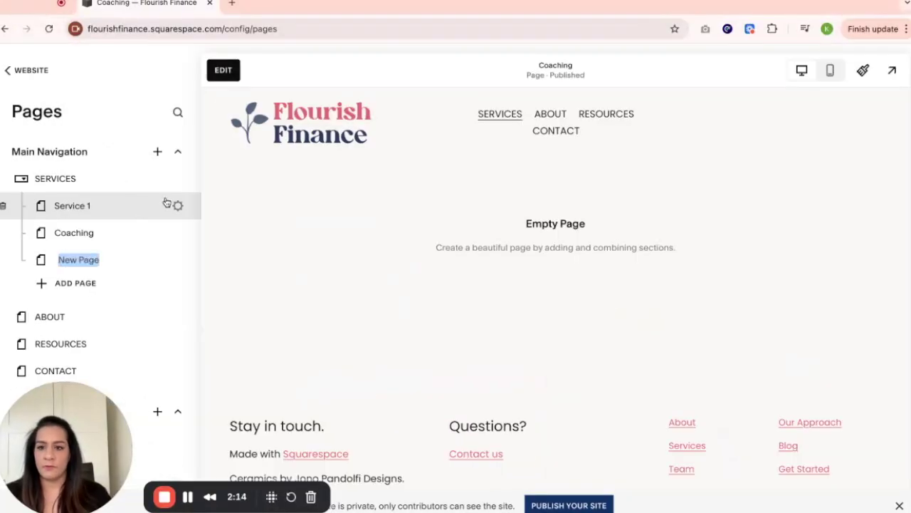
type("Service 3")
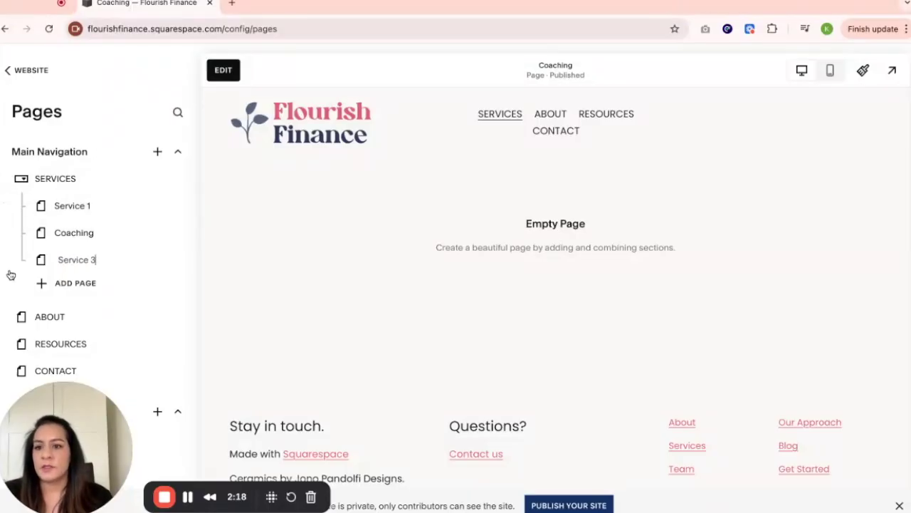
key("Return")
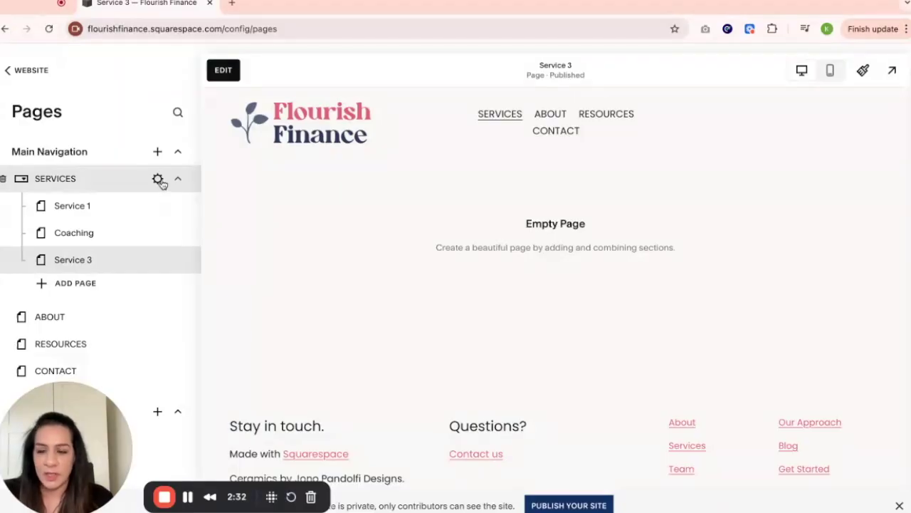
Review the titles and URL slugs of the SERVICES dropdown and its Service 1, Coaching and Service 3 pages.
left_click(158, 179)
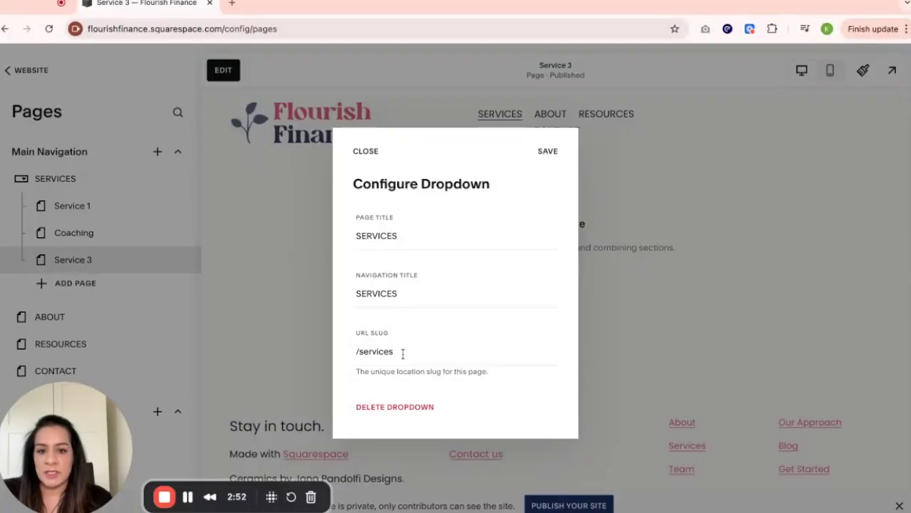
left_click(548, 152)
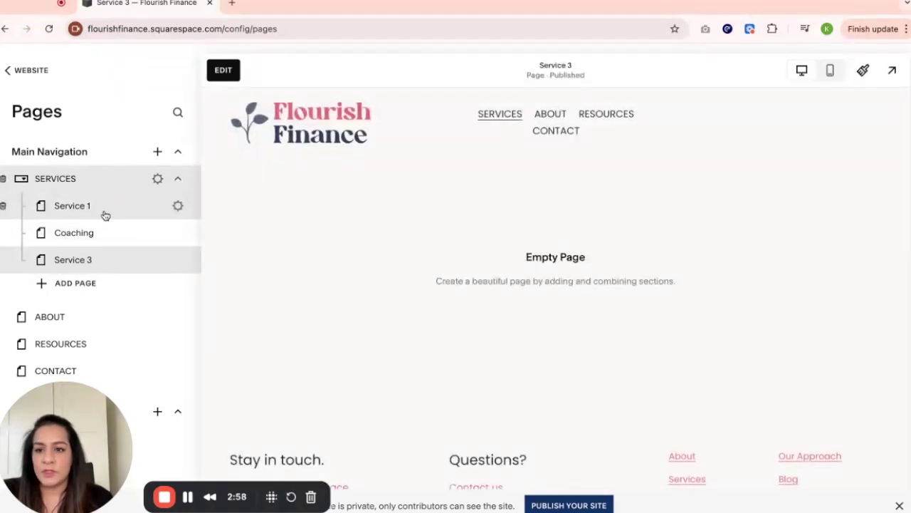
left_click(176, 207)
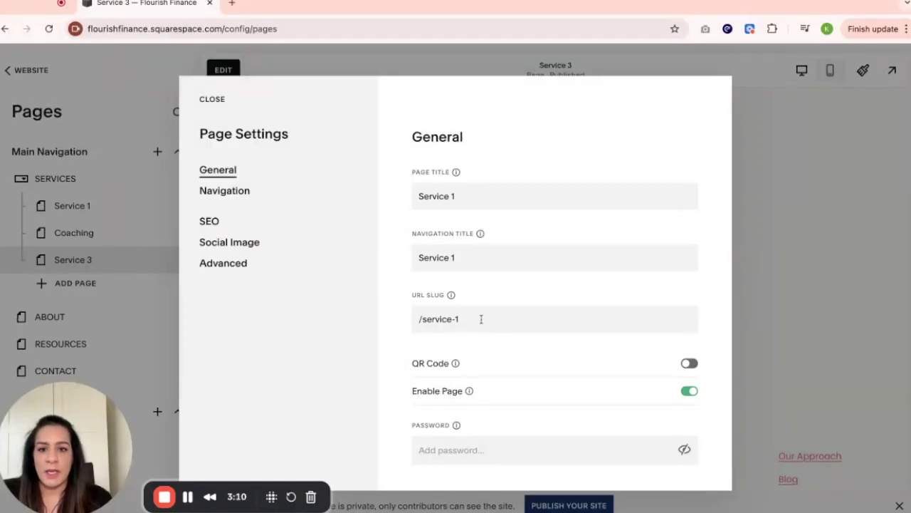
left_click(212, 99)
left_click(178, 233)
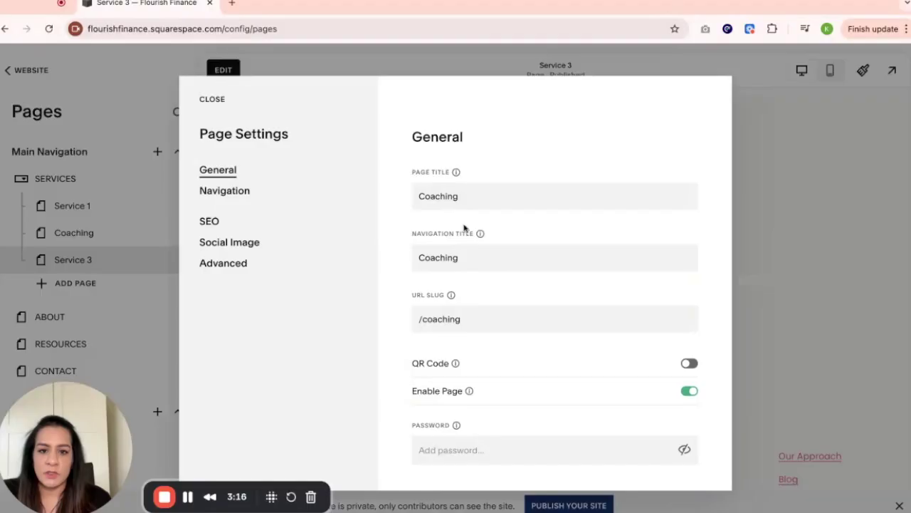
left_click(213, 100)
left_click(178, 260)
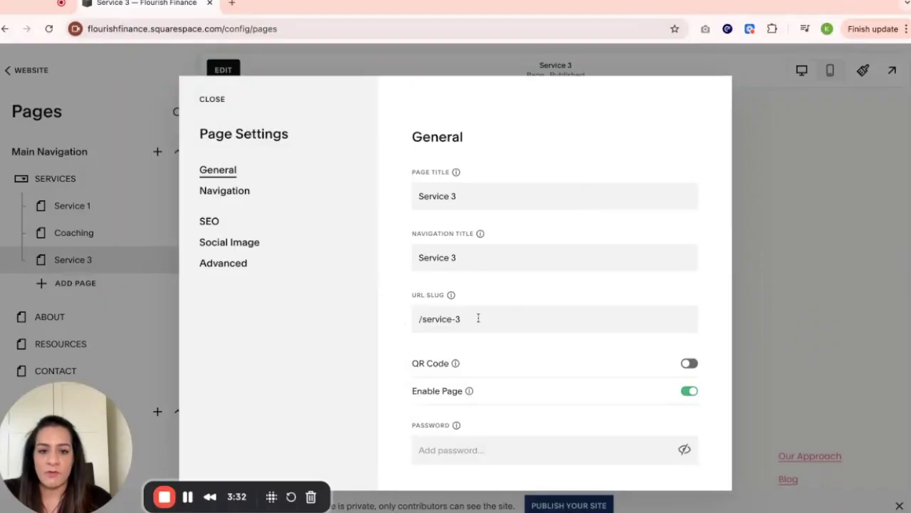
left_click(212, 101)
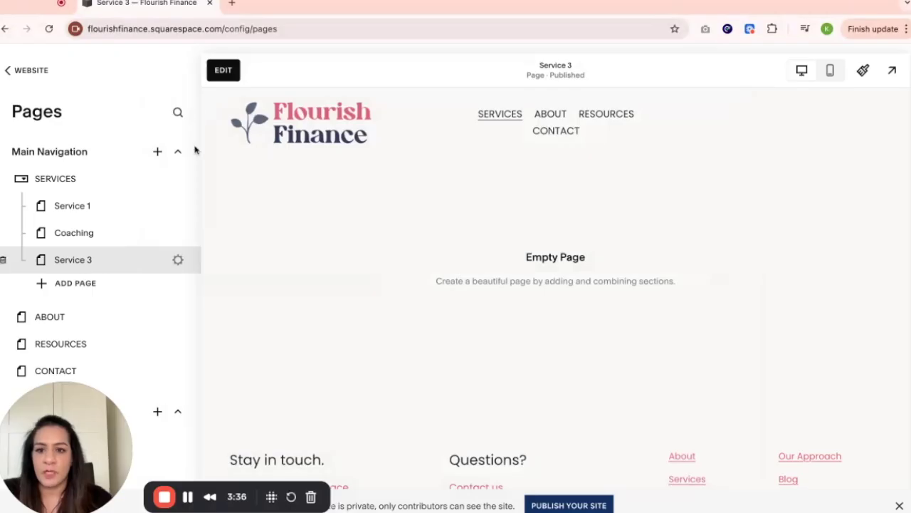
Preview the site full screen from its home page, visit Service 1 through the SERVICES dropdown, and return to the site manager.
left_click(22, 71)
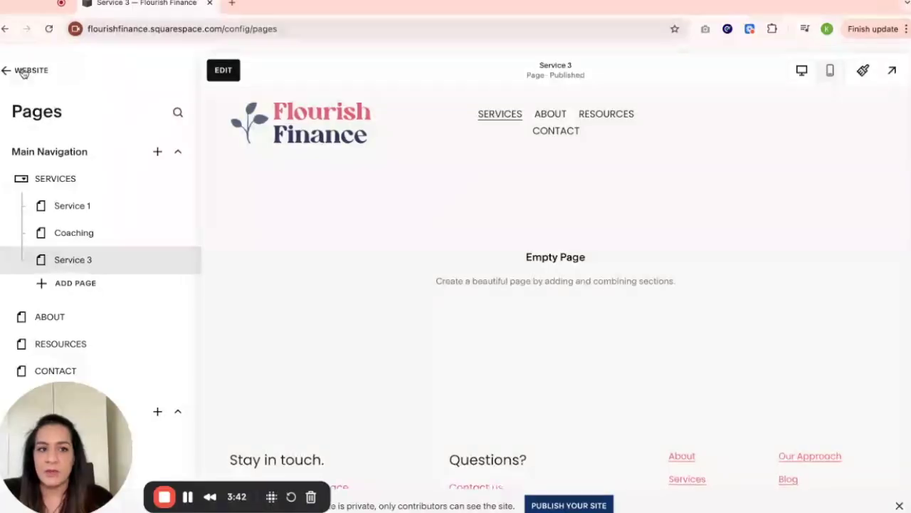
left_click(893, 72)
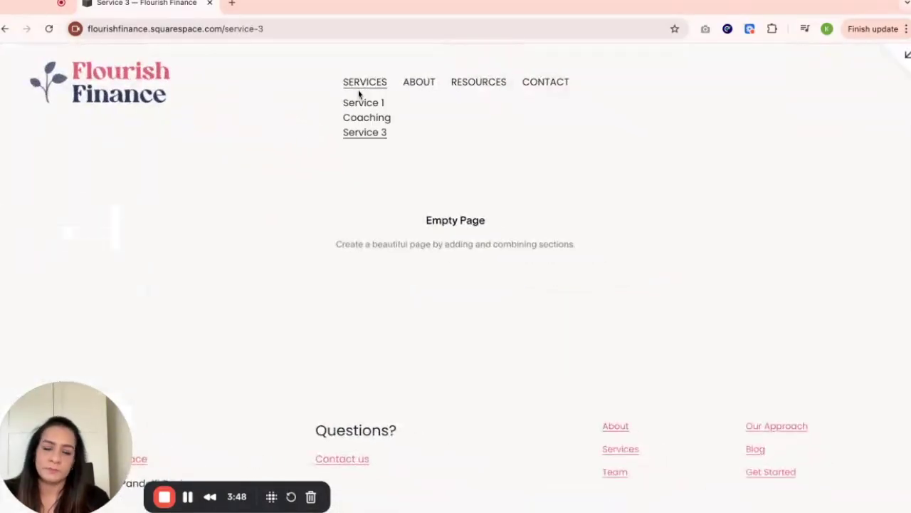
left_click(120, 91)
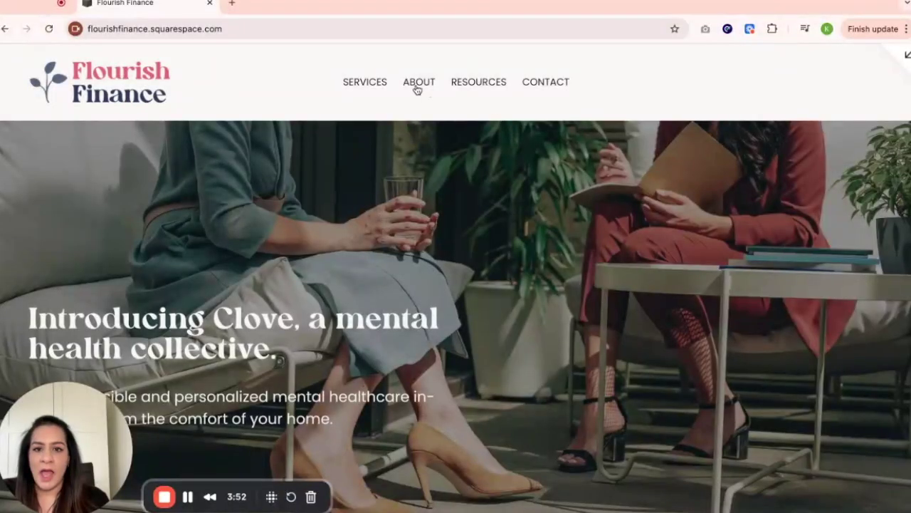
mouse_move(378, 86)
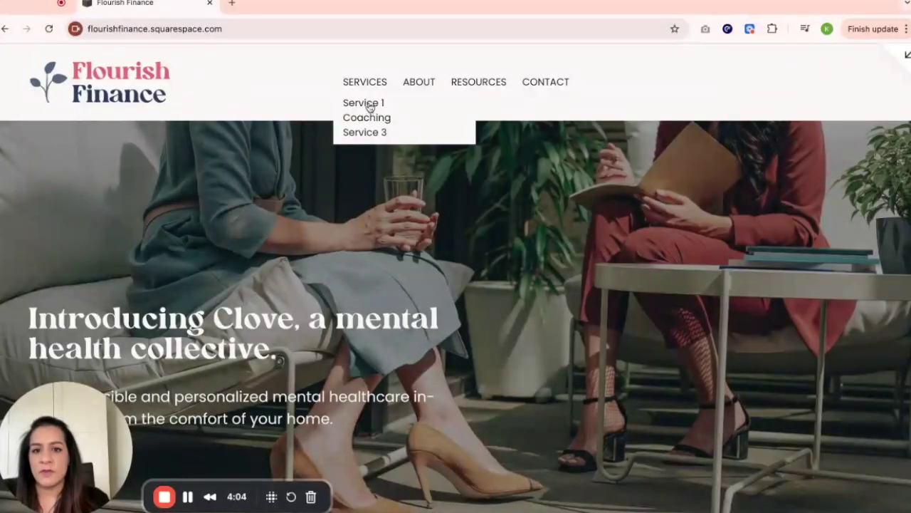
left_click(367, 104)
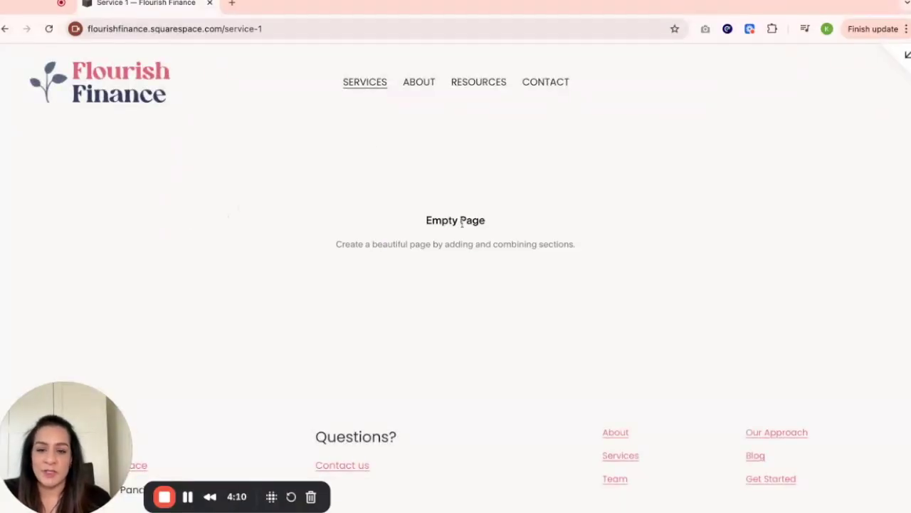
left_click(908, 56)
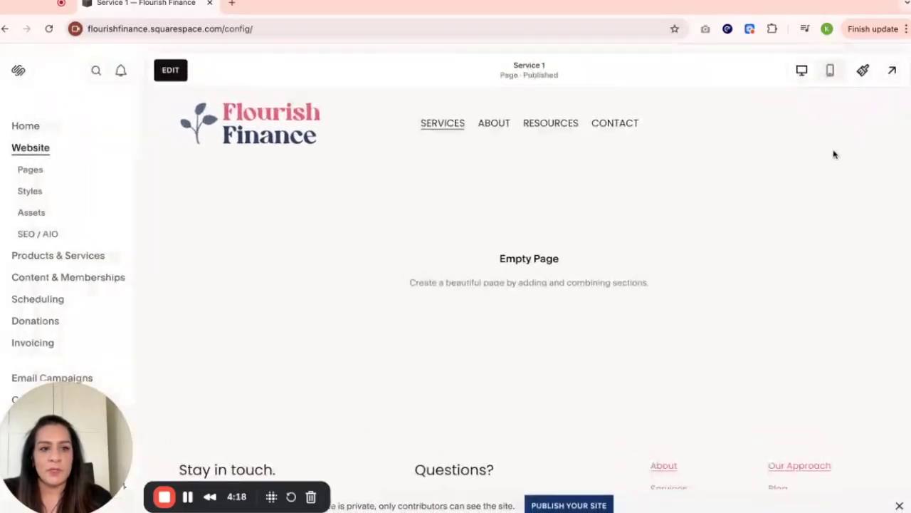
Preview the home page in mobile view, check the SERVICES submenu in the mobile navigation, and return to desktop view.
left_click(271, 132)
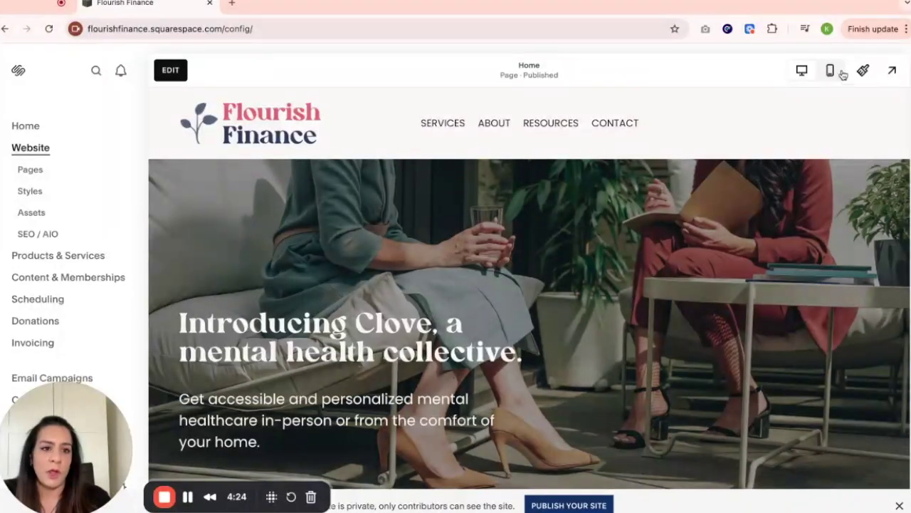
left_click(832, 73)
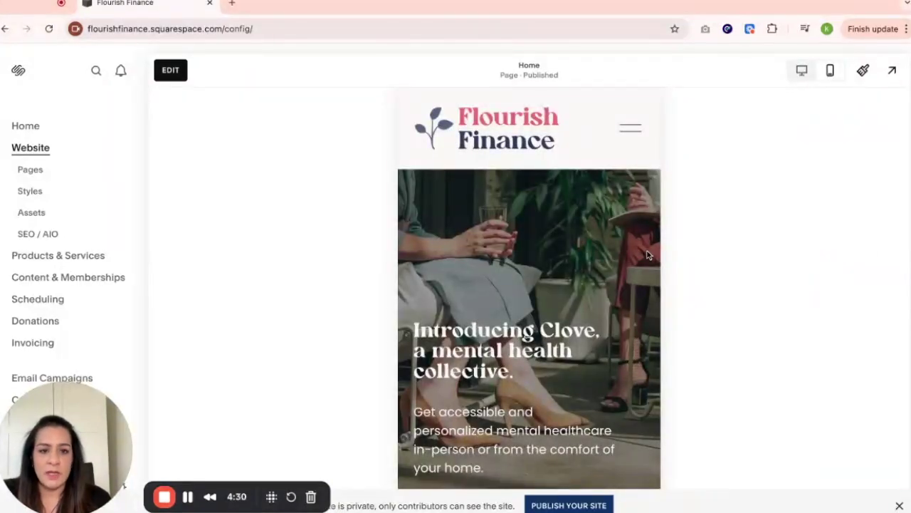
left_click(631, 133)
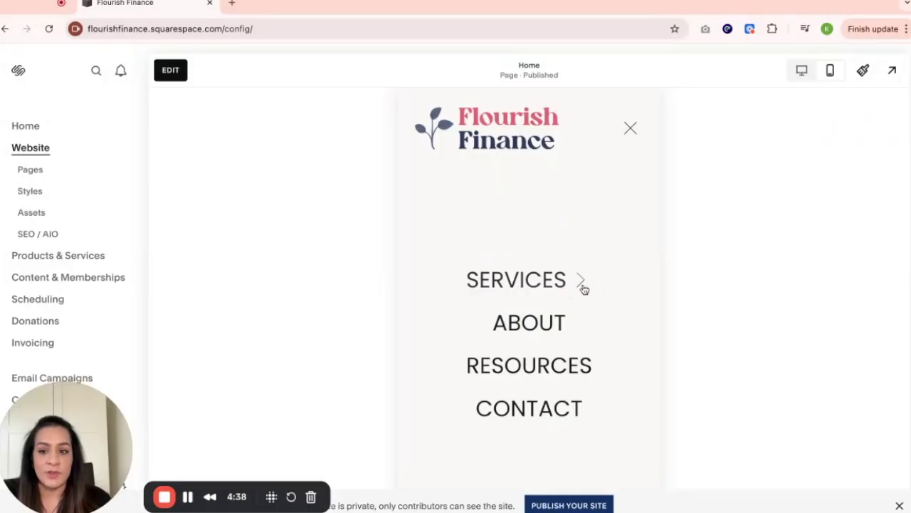
left_click(530, 281)
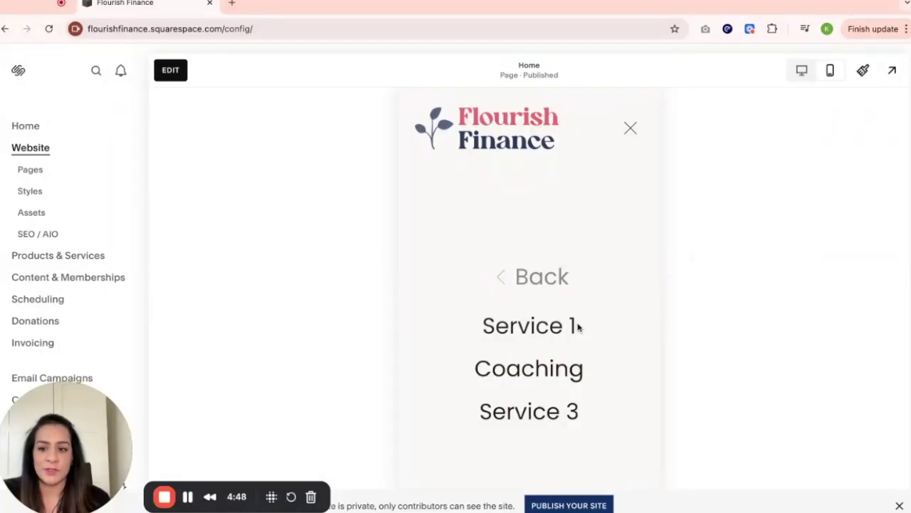
left_click(521, 276)
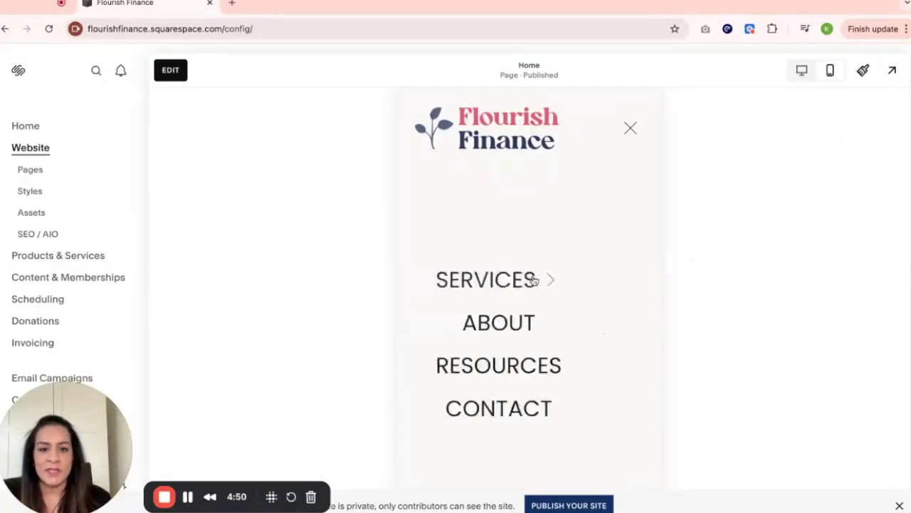
left_click(801, 76)
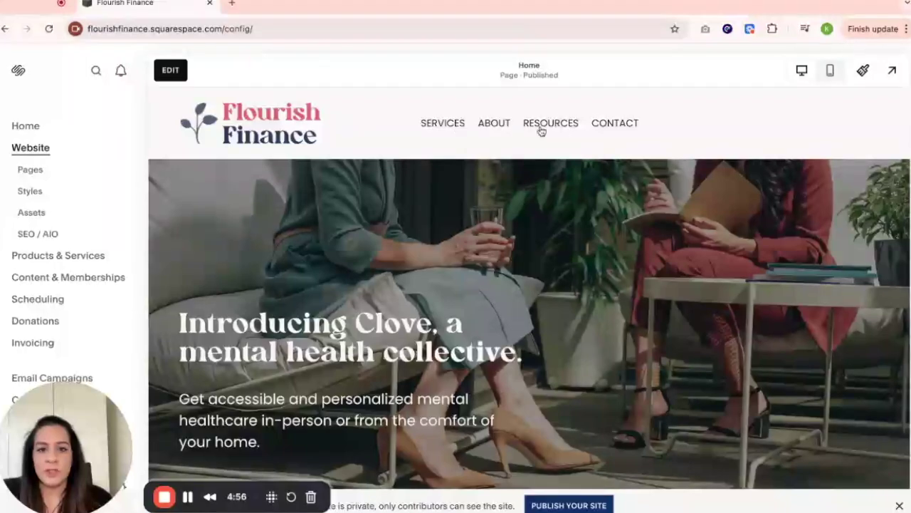
Move the SERVICES dropdown below ABOUT in the main navigation's page order.
mouse_move(430, 128)
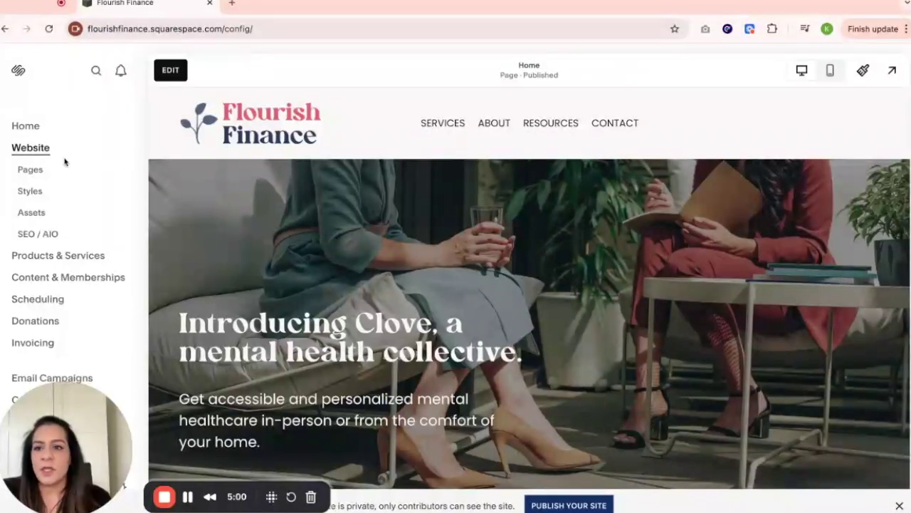
left_click(30, 173)
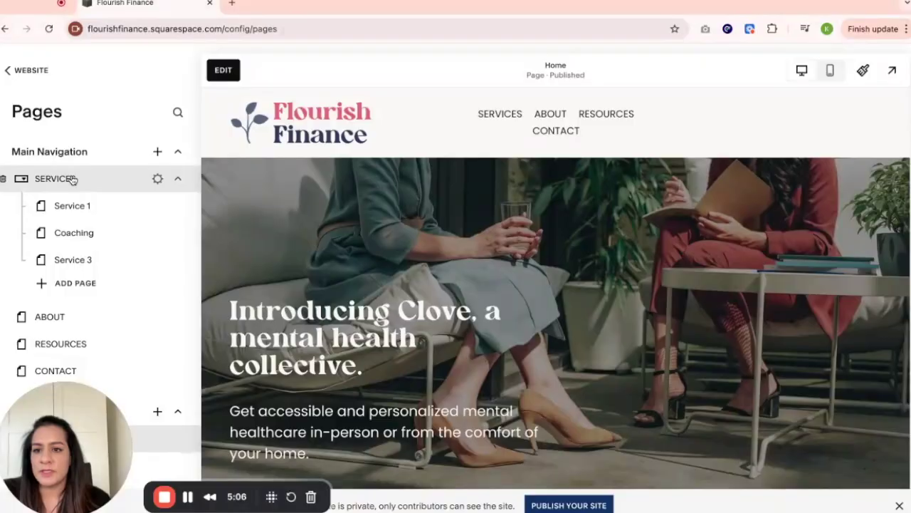
left_click_drag(72, 180, 72, 307)
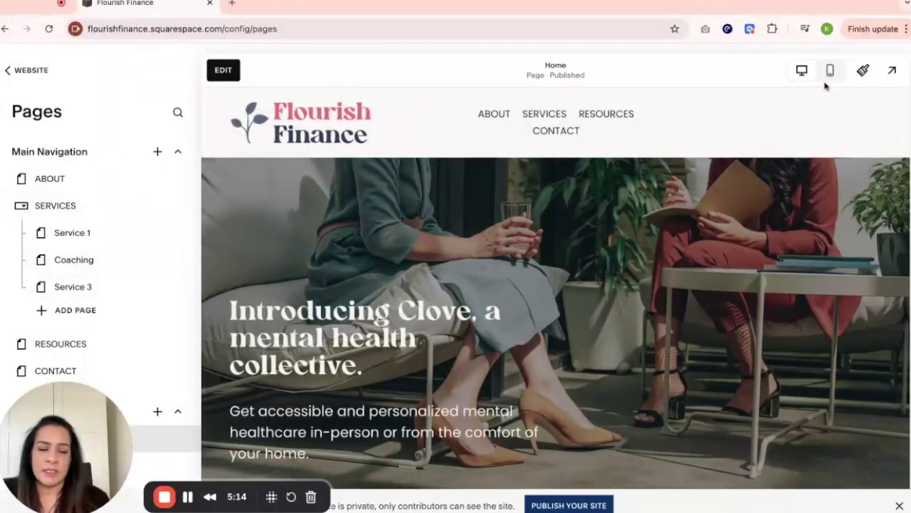
Preview the home page full screen to check the main navigation order, and return to the page manager.
left_click(893, 70)
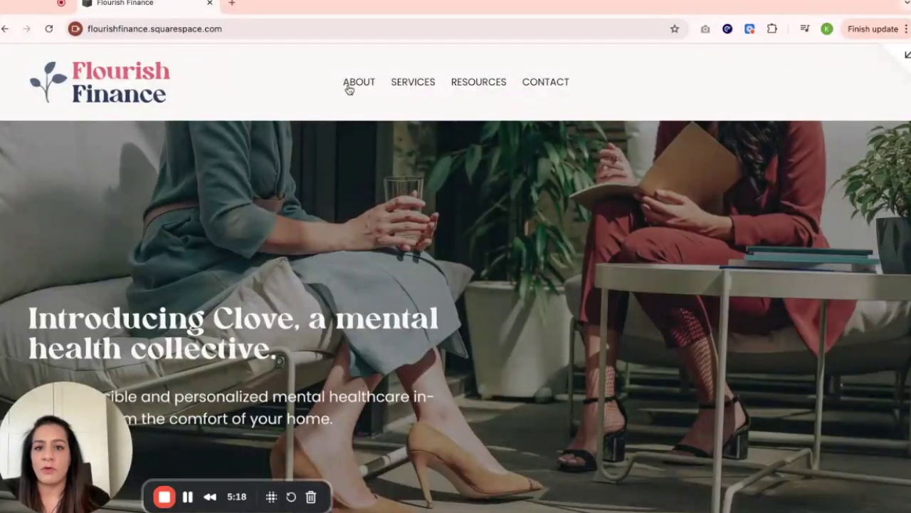
mouse_move(414, 89)
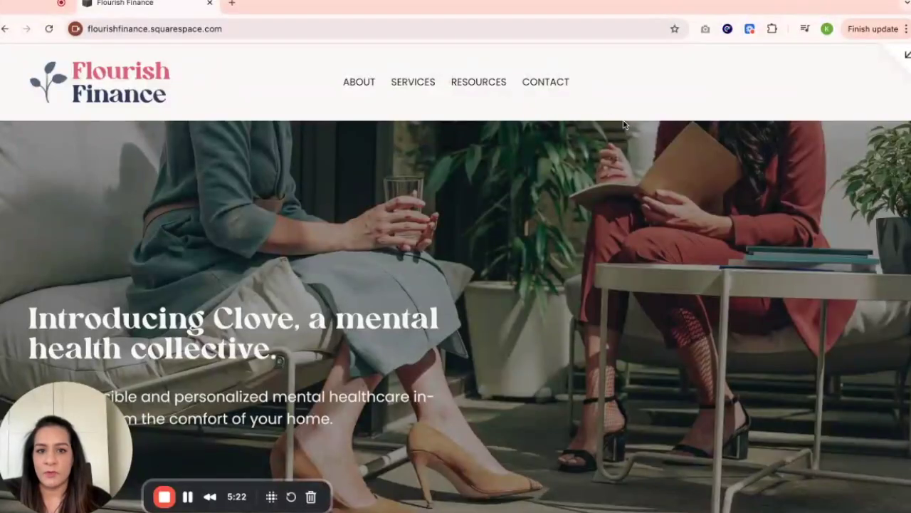
key("Escape")
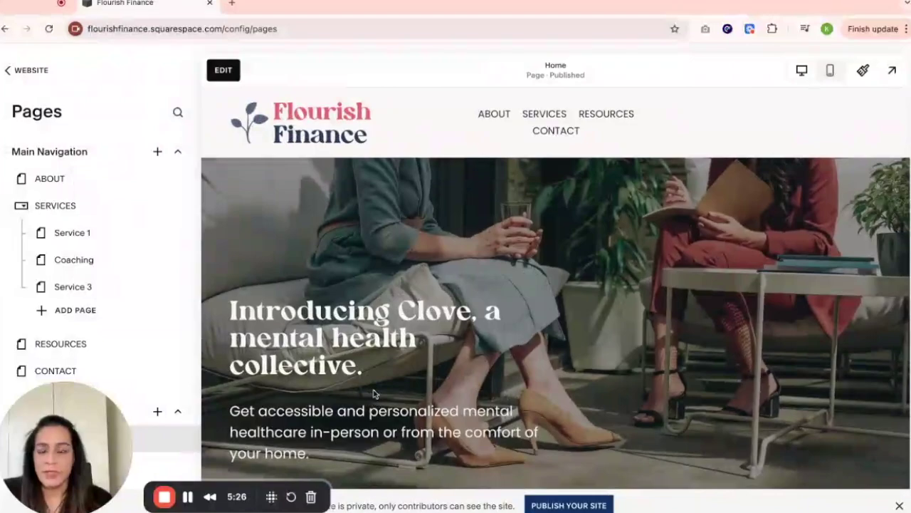